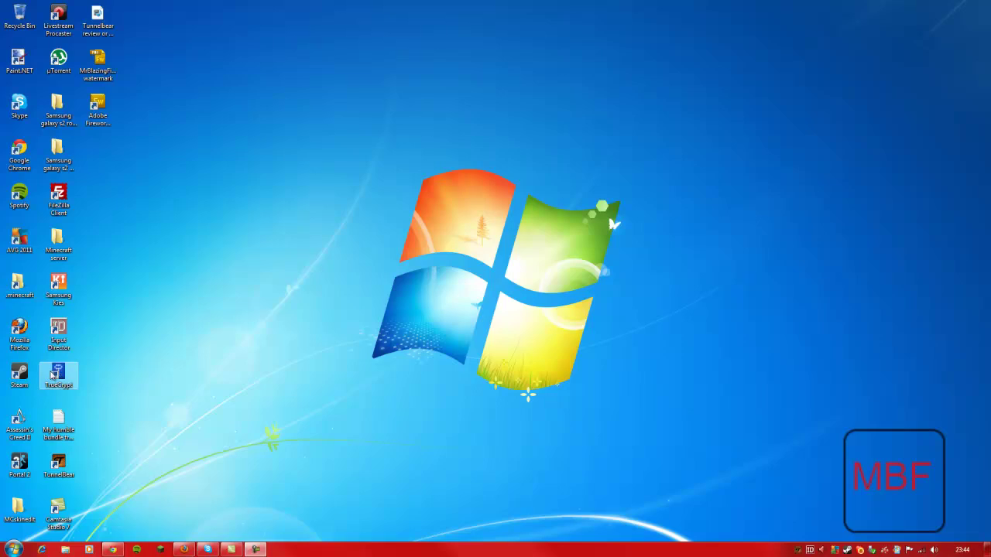
- Launch TrueCrypt and open the Volume Creation Wizard with encrypted file container selected
{"action": "left_click", "coordinate": [53, 375]}
{"action": "double_click", "coordinate": [53, 374]}
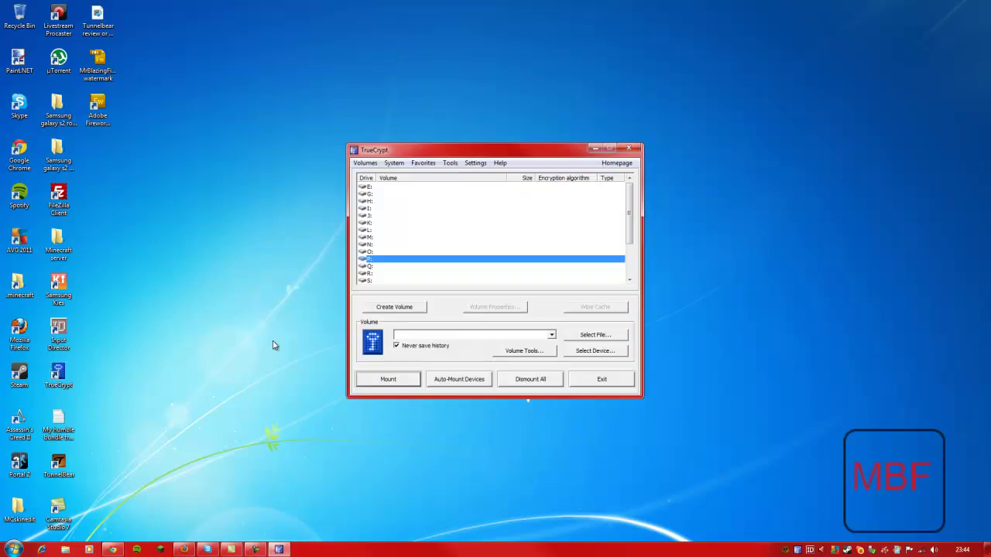
{"action": "left_click", "coordinate": [387, 308]}
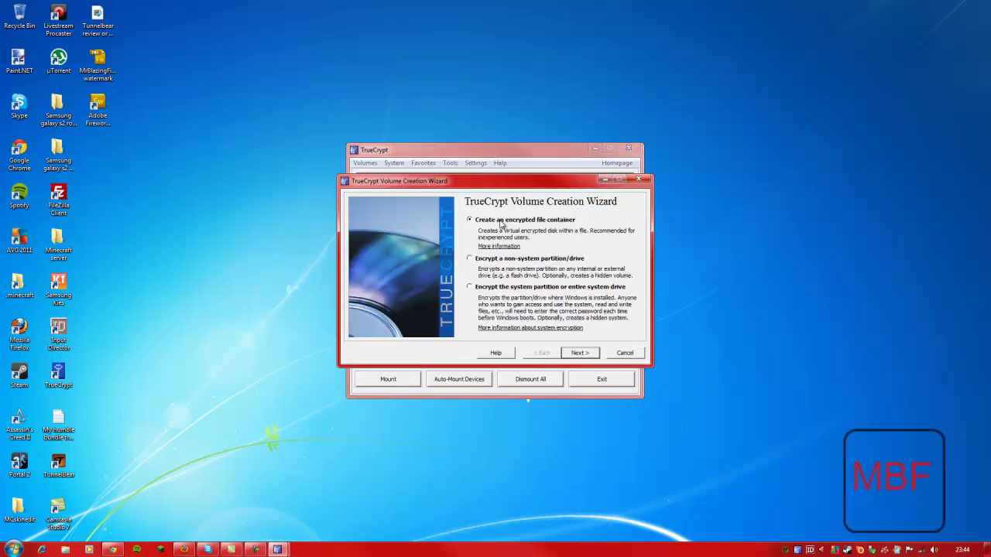
{"action": "left_click", "coordinate": [638, 354]}
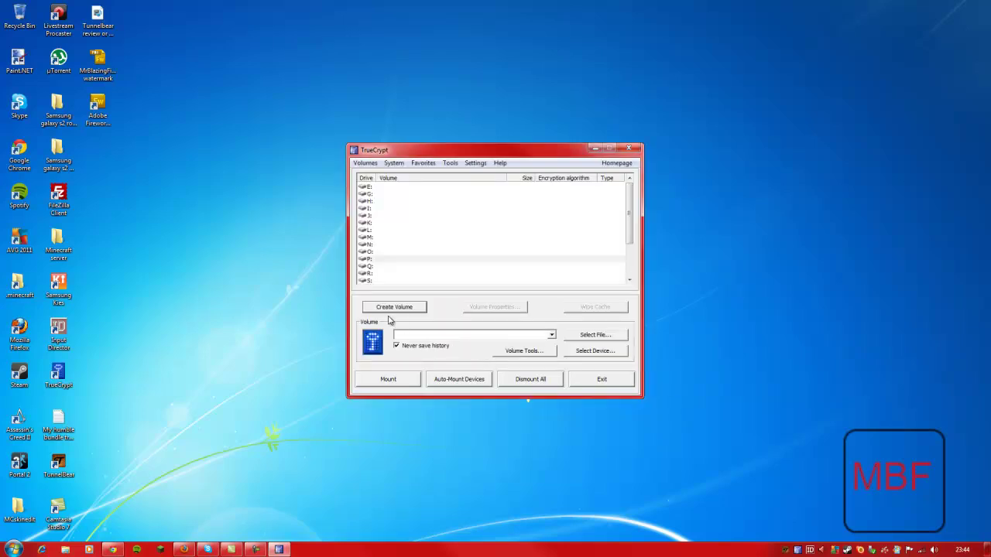
{"action": "left_click", "coordinate": [390, 309]}
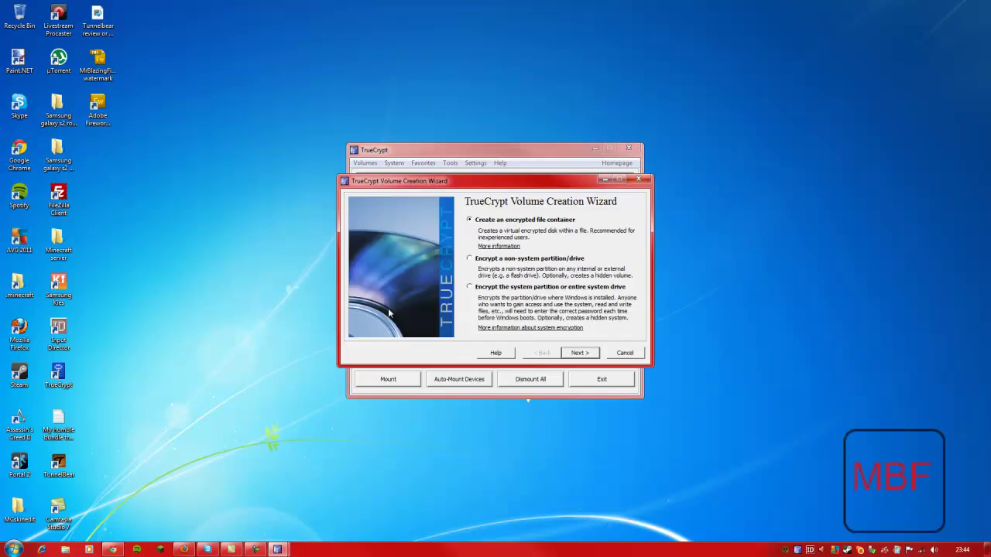
- Choose a standard file container and save it as 'private' on the Desktop
{"action": "left_click", "coordinate": [578, 353]}
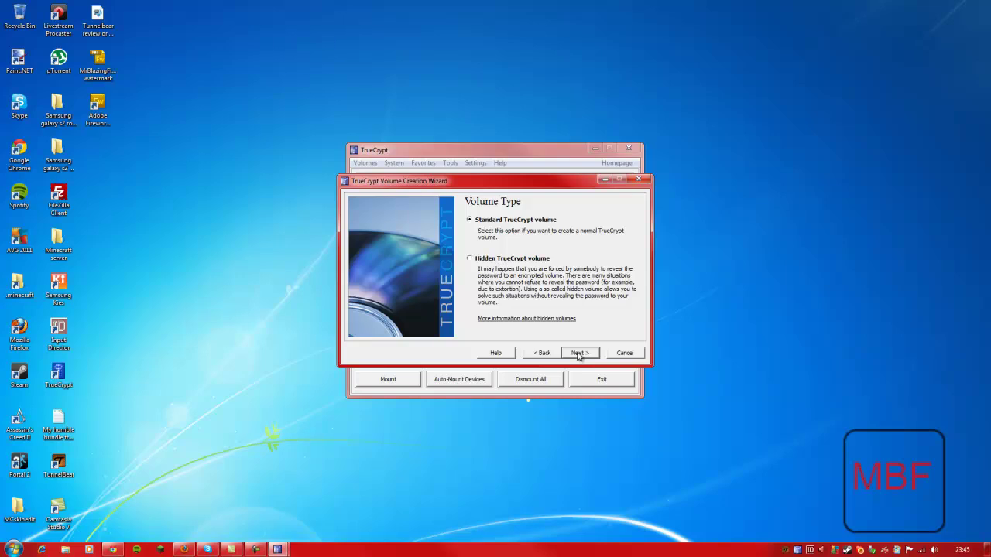
{"action": "left_click", "coordinate": [578, 353]}
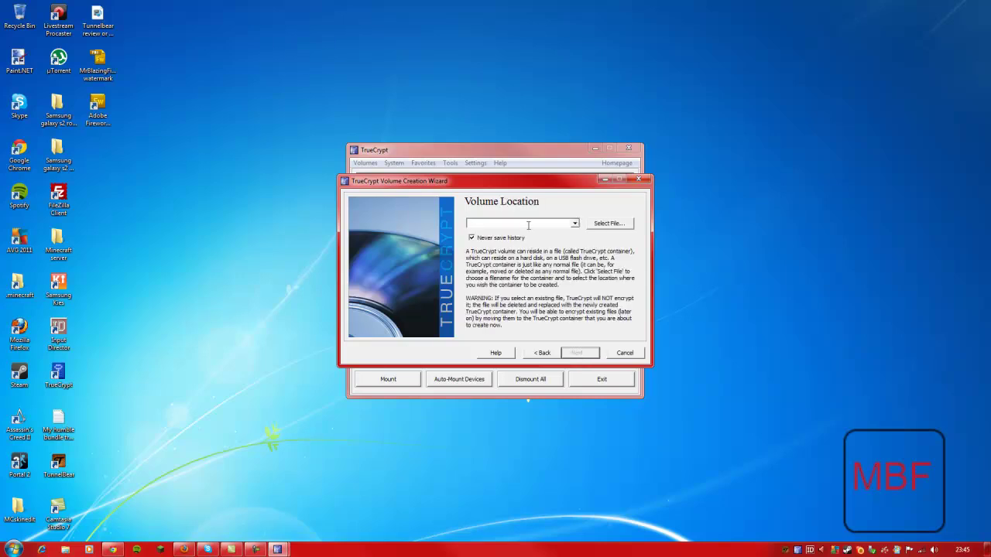
{"action": "left_click", "coordinate": [608, 223]}
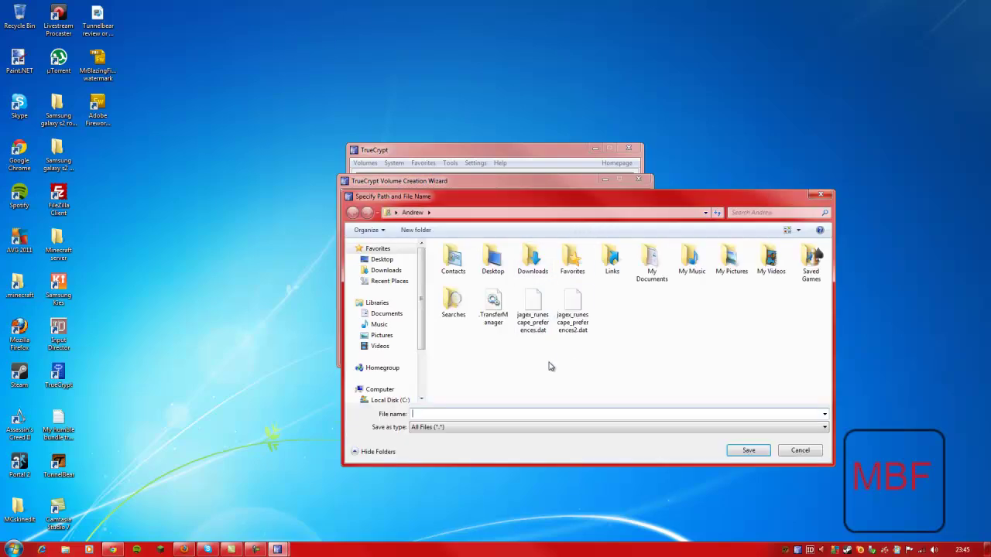
{"action": "left_click", "coordinate": [399, 261]}
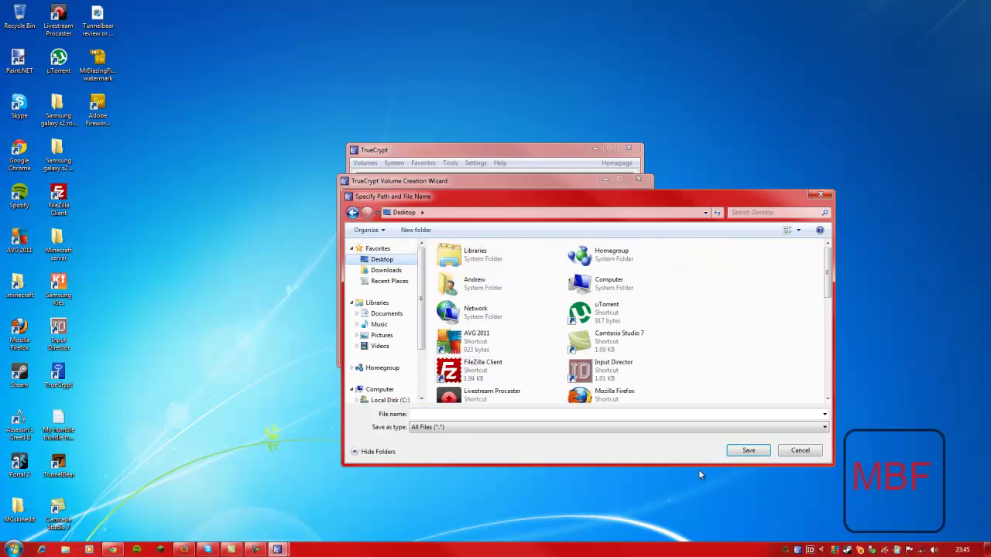
{"action": "left_click", "coordinate": [710, 415]}
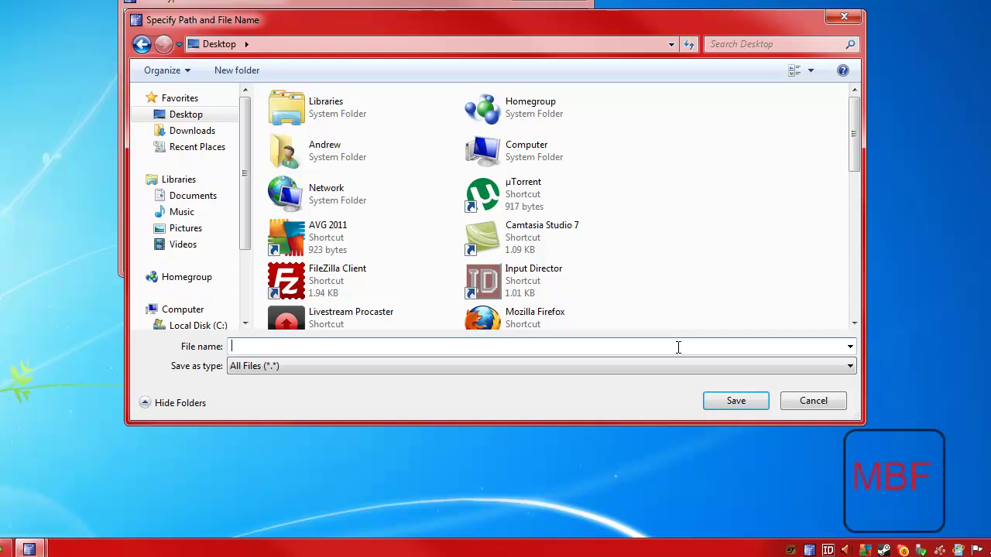
{"action": "type", "text": "private"}
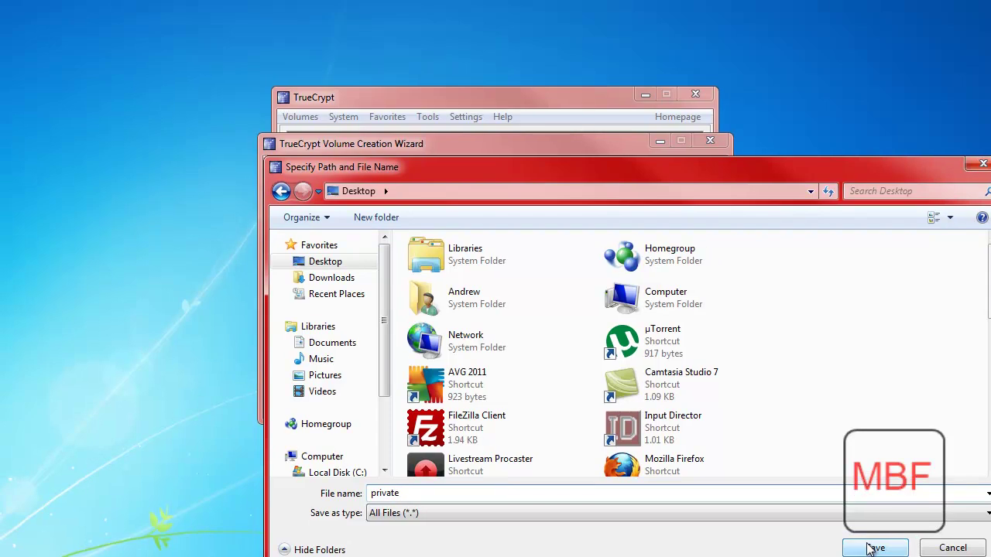
{"action": "left_click", "coordinate": [873, 548]}
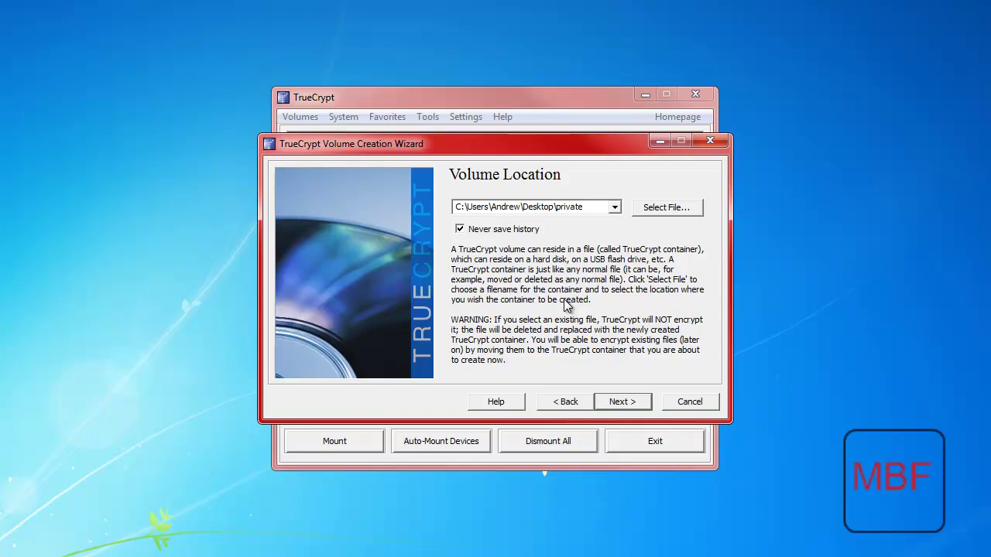
- Keep AES encryption, after checking its test vectors, and RIPEMD-160 as the hash algorithm
{"action": "left_click", "coordinate": [634, 400]}
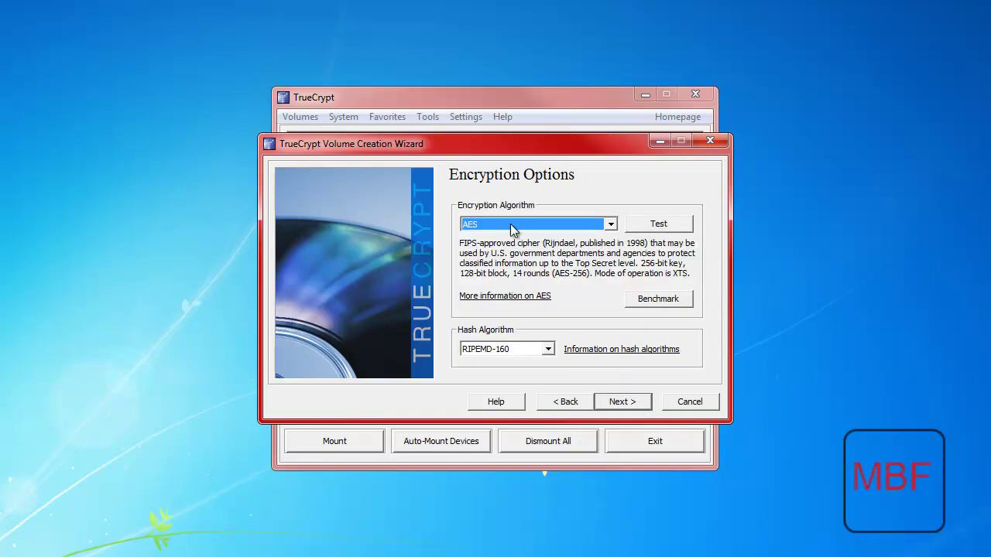
{"action": "left_click", "coordinate": [510, 224]}
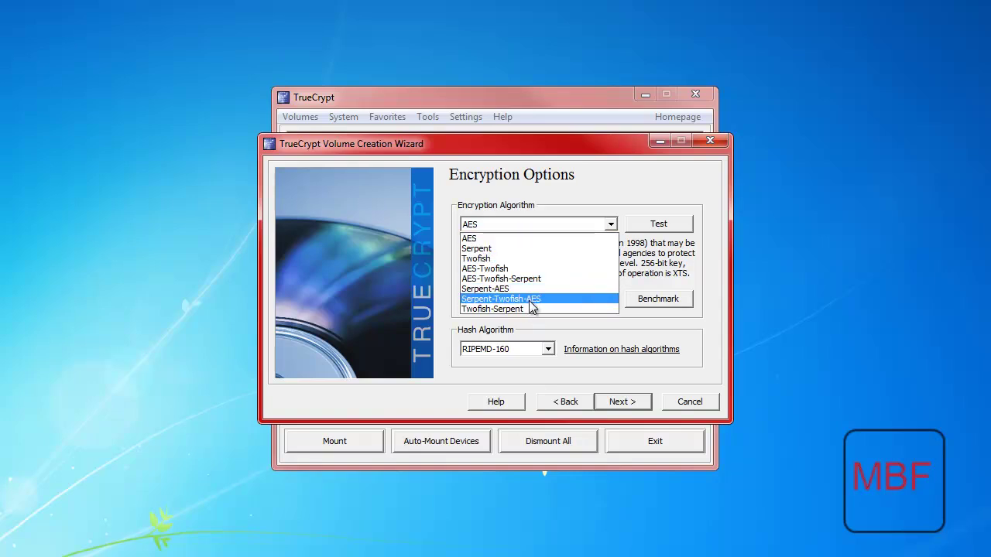
{"action": "left_click", "coordinate": [521, 239]}
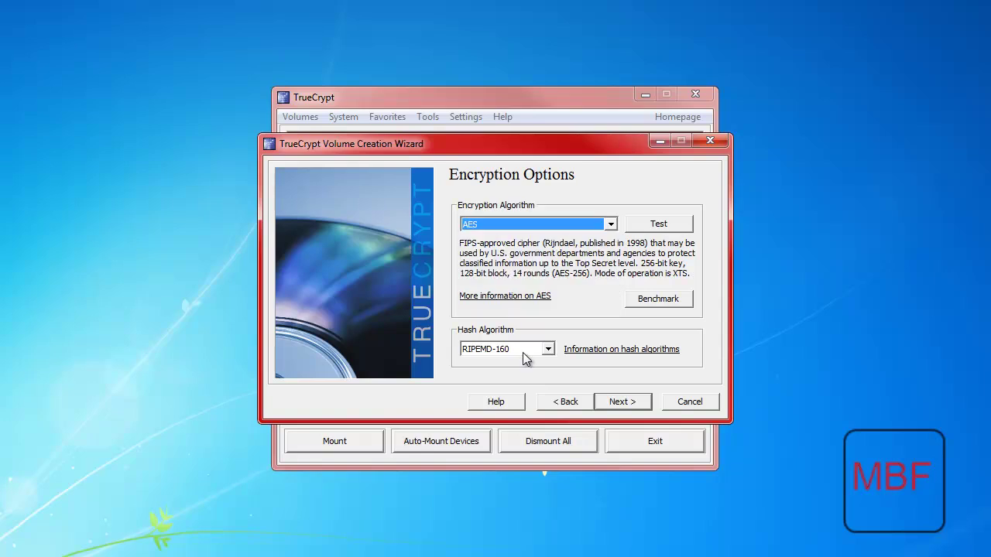
{"action": "left_click", "coordinate": [640, 228]}
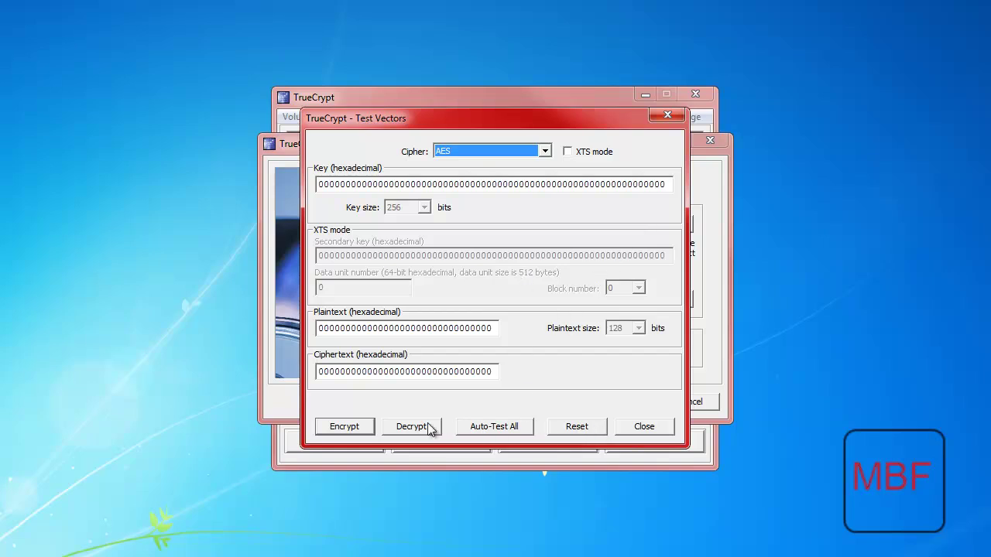
{"action": "left_click", "coordinate": [663, 428]}
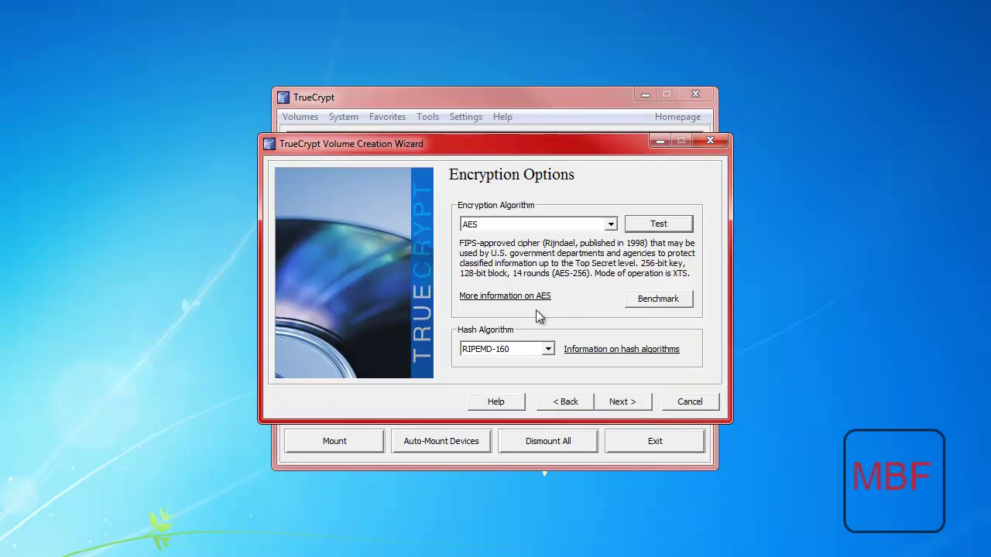
{"action": "left_click", "coordinate": [532, 352]}
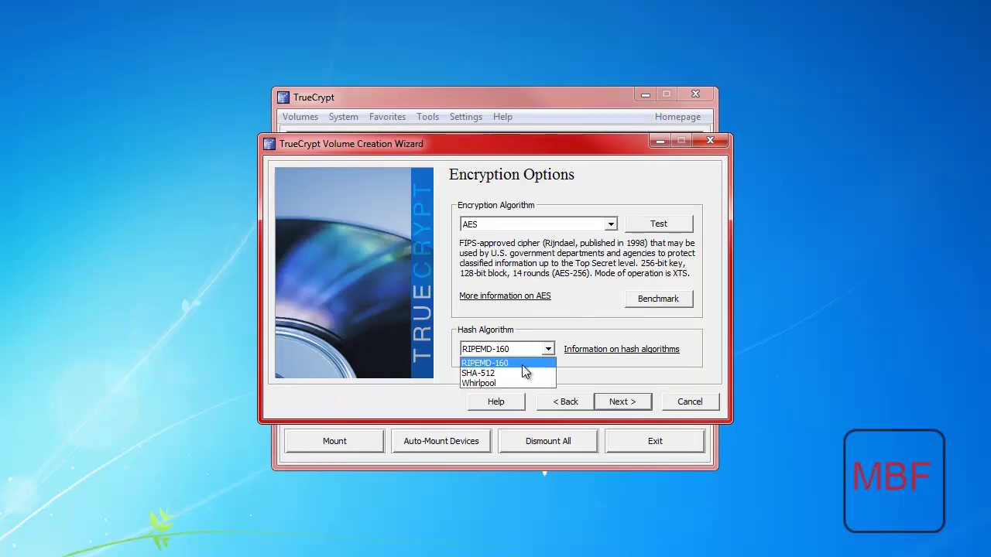
{"action": "left_click", "coordinate": [522, 364]}
{"action": "left_click", "coordinate": [608, 402]}
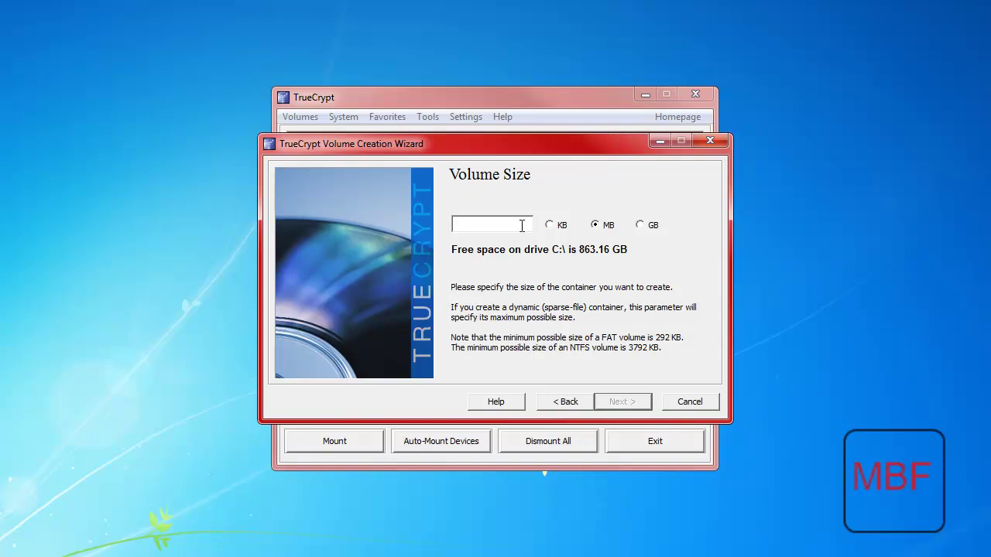
- Make the container 10 MB in size
{"action": "type", "text": "10"}
{"action": "left_click", "coordinate": [612, 401]}
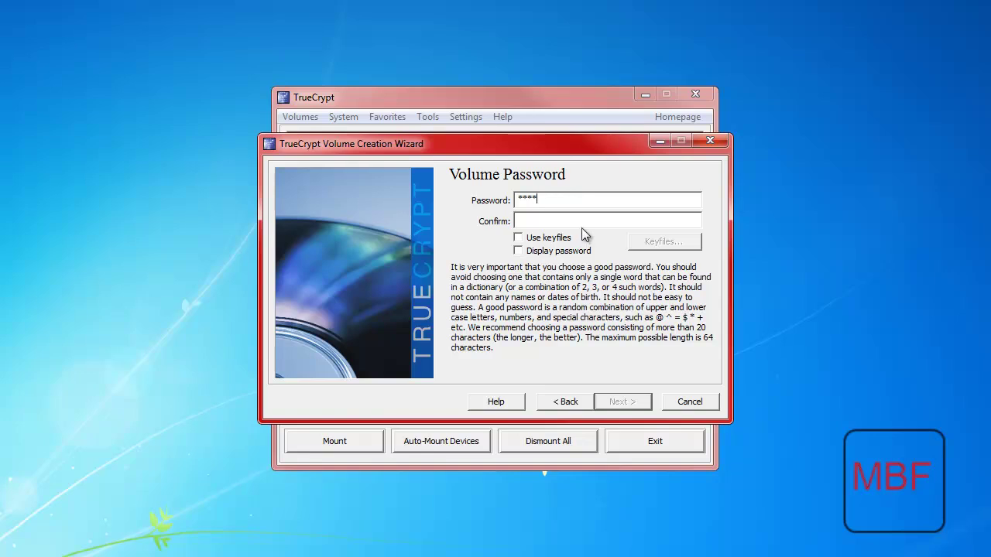
- Confirm the volume password, show it in plain text, and accept the short-password warning
{"action": "left_click", "coordinate": [588, 220]}
{"action": "type", "text": "****"}
{"action": "left_click", "coordinate": [539, 253]}
{"action": "left_click", "coordinate": [611, 402]}
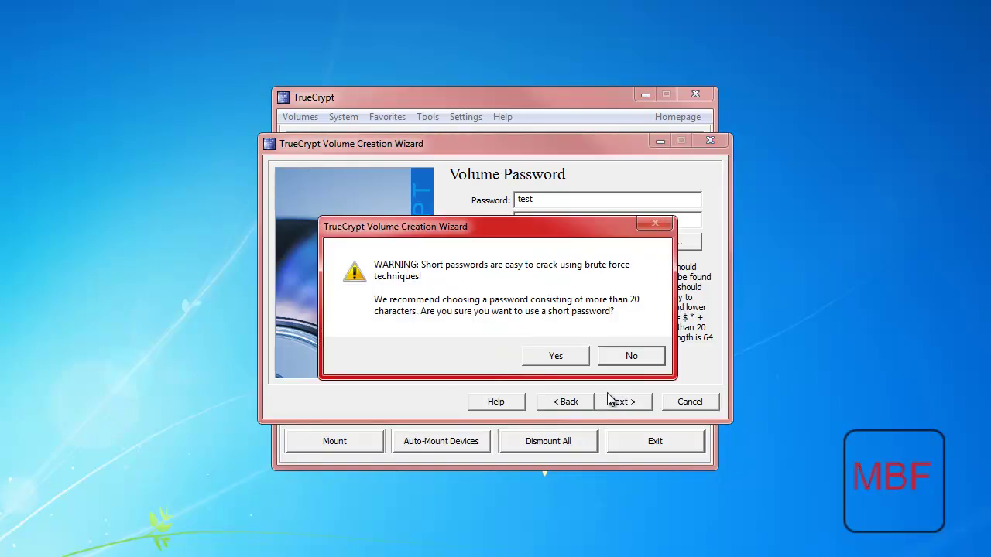
{"action": "left_click", "coordinate": [544, 357]}
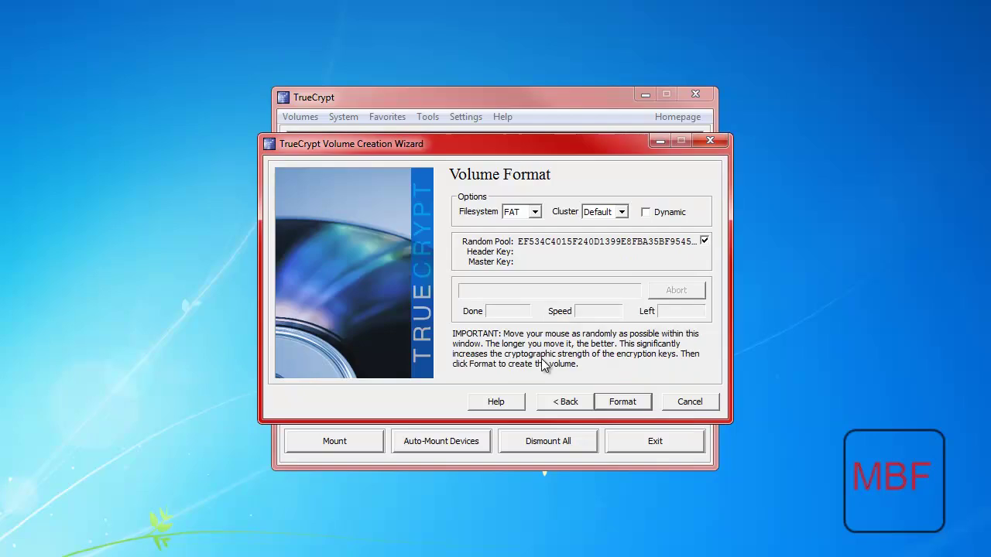
- Format the FAT volume, acknowledge the success message, and close the creation wizard
{"action": "left_click", "coordinate": [610, 403]}
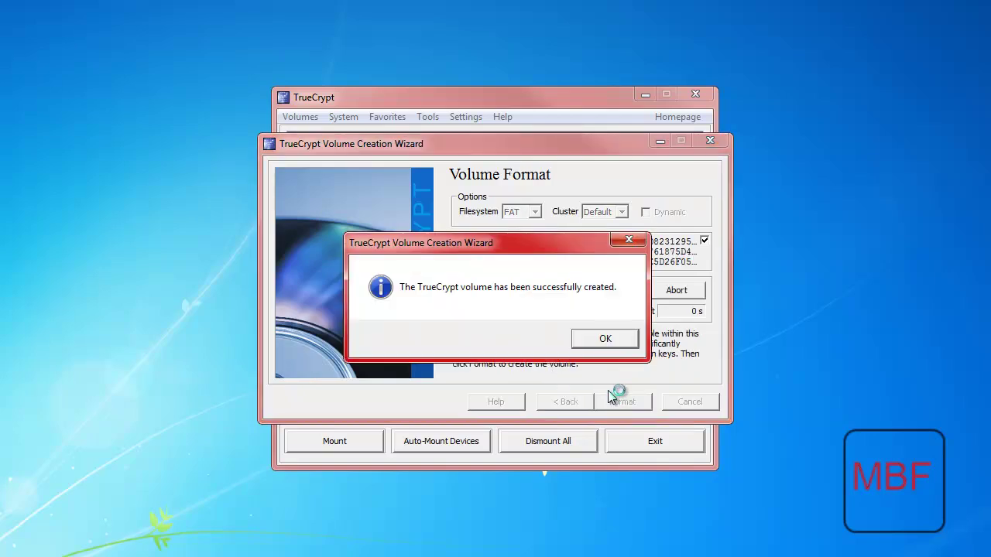
{"action": "left_click", "coordinate": [592, 348]}
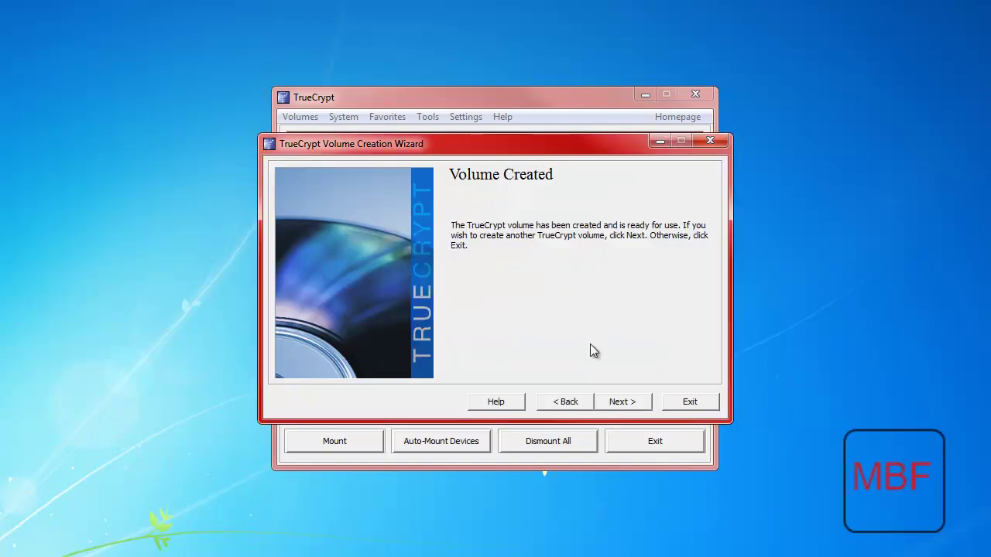
{"action": "left_click", "coordinate": [621, 401]}
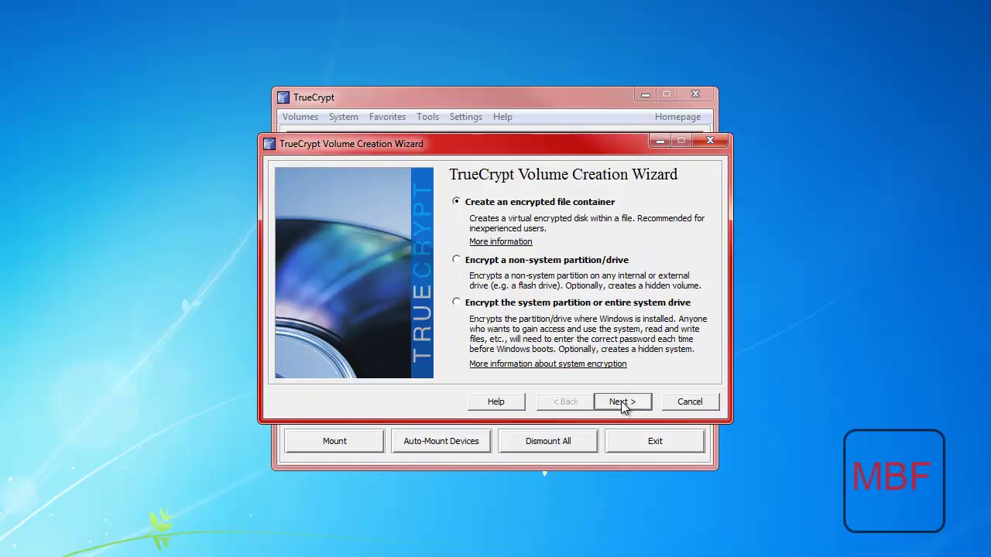
{"action": "left_click", "coordinate": [685, 403]}
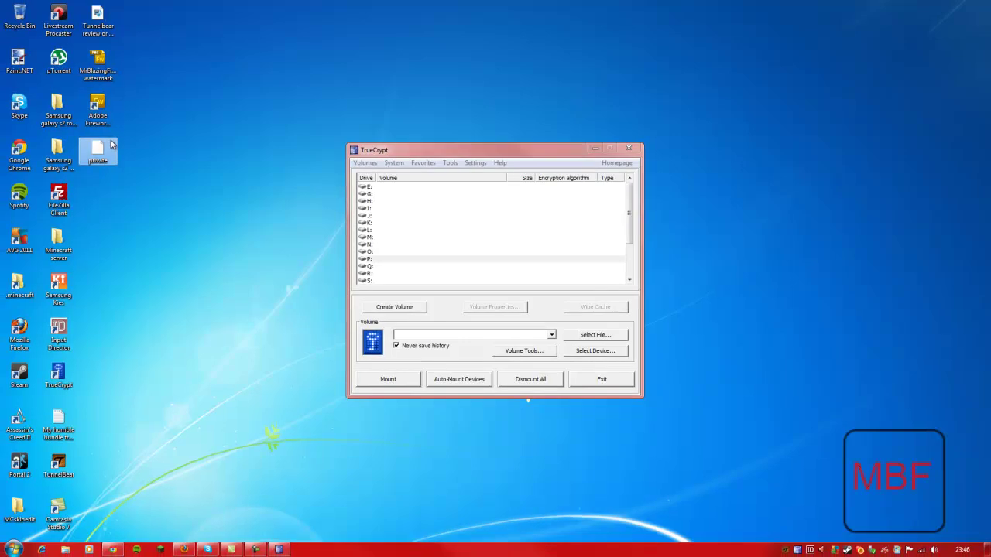
- Select the Desktop 'private' container and mount it as drive P: with its password
{"action": "double_click", "coordinate": [111, 142]}
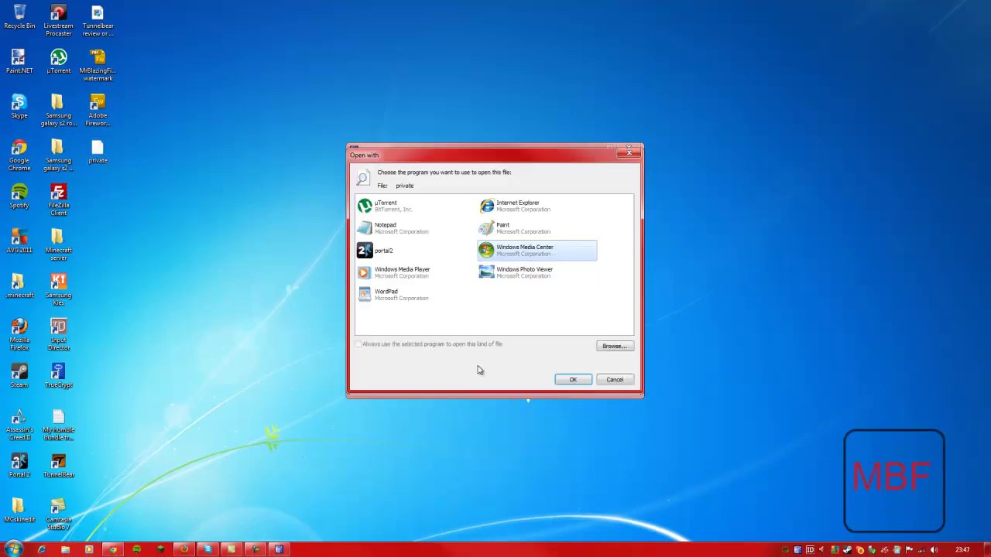
{"action": "left_click", "coordinate": [615, 380]}
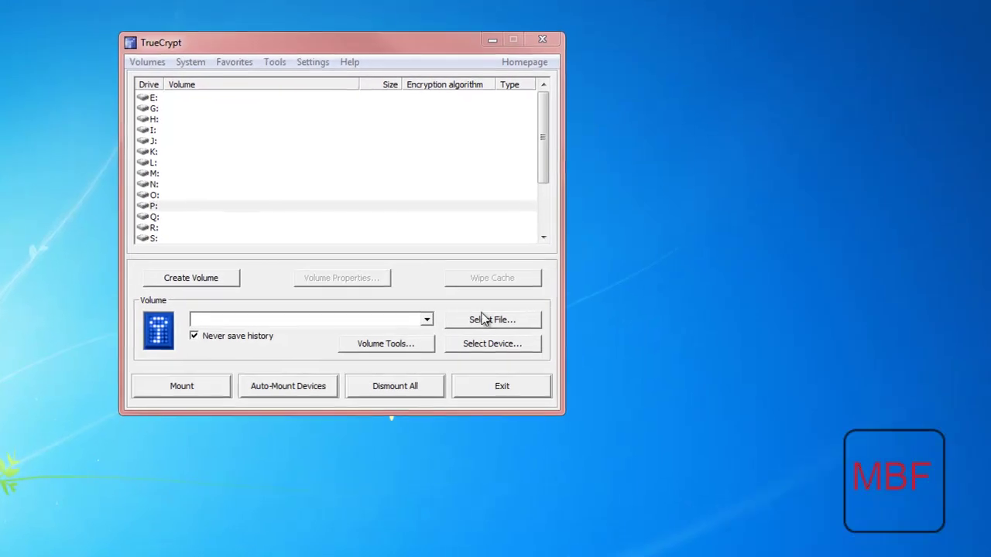
{"action": "left_click", "coordinate": [481, 319]}
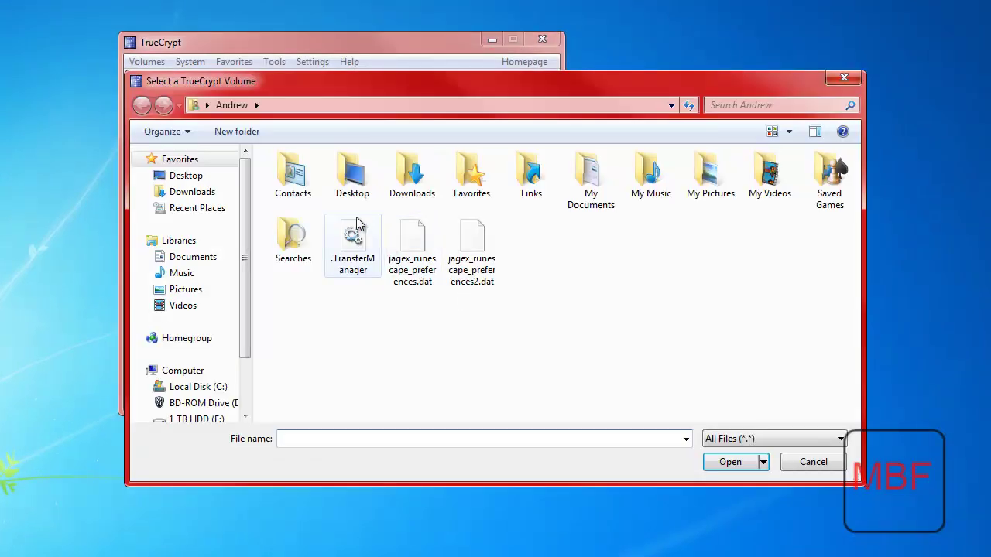
{"action": "double_click", "coordinate": [331, 178]}
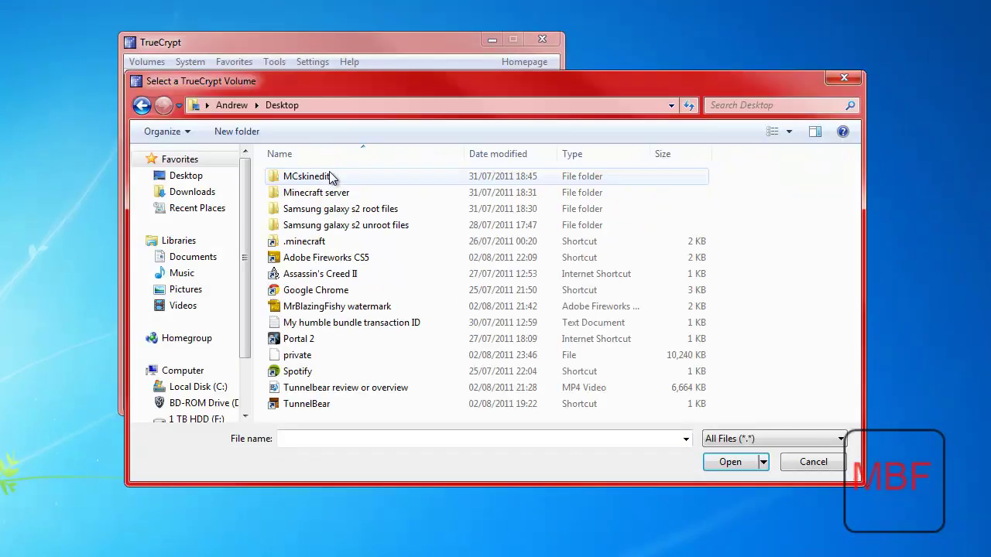
{"action": "double_click", "coordinate": [337, 353]}
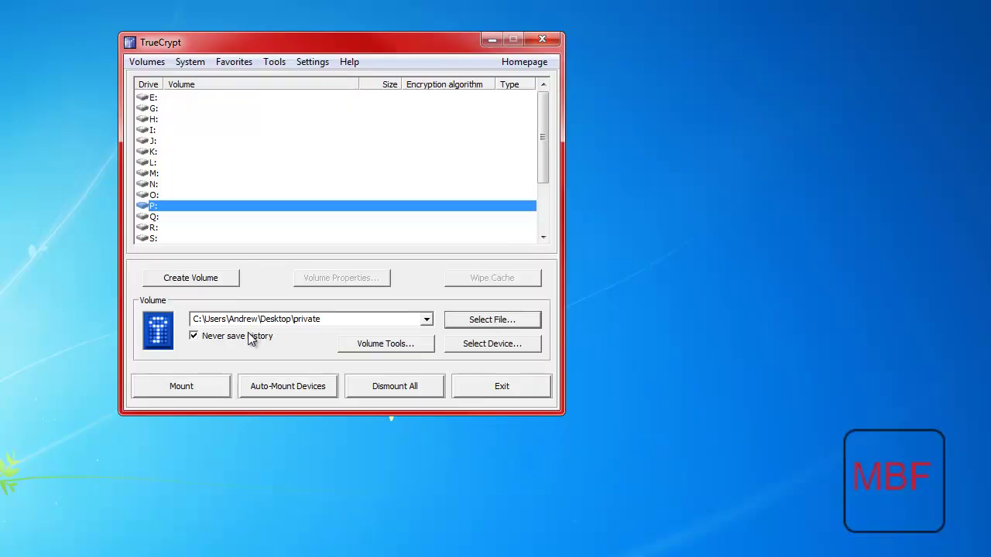
{"action": "left_click", "coordinate": [207, 389]}
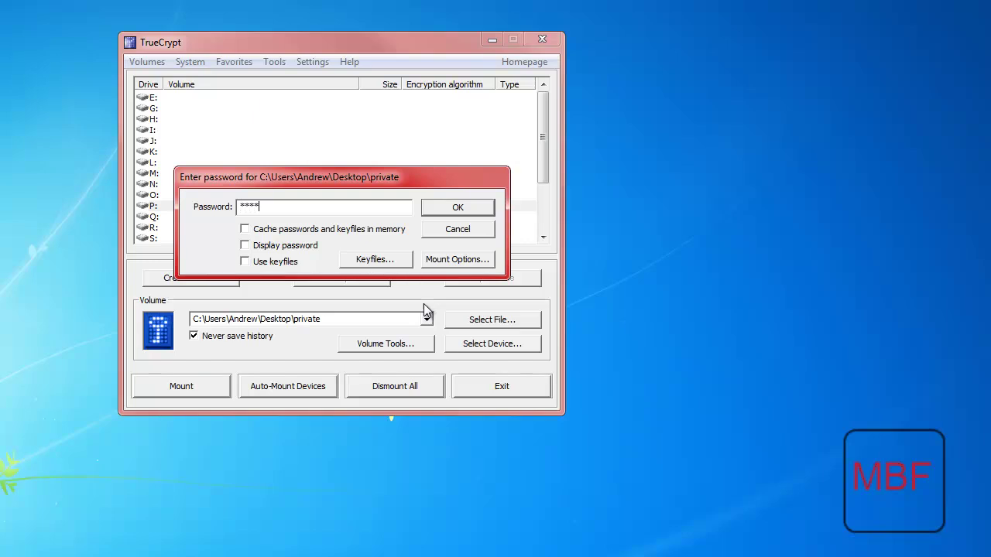
{"action": "key", "text": "Return"}
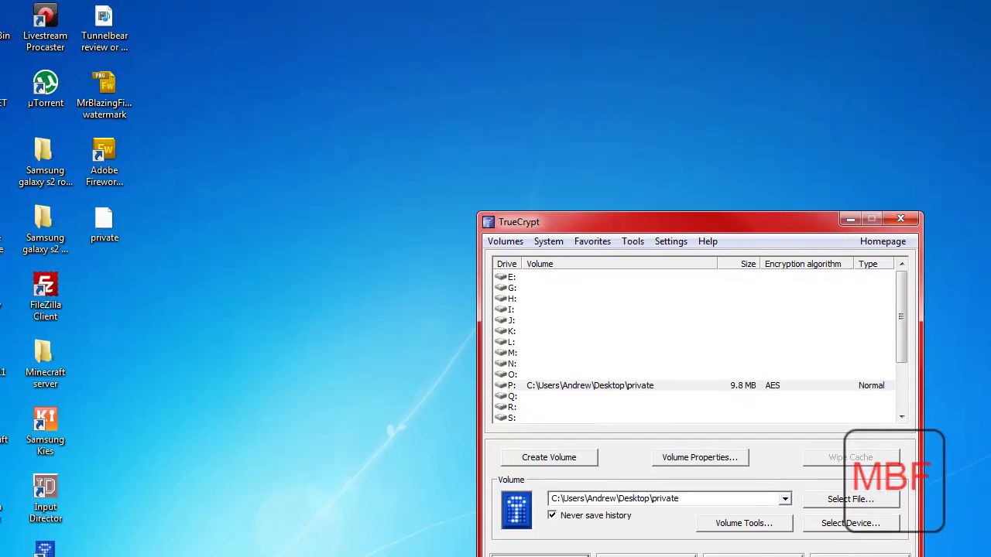
{"action": "key", "text": "super"}
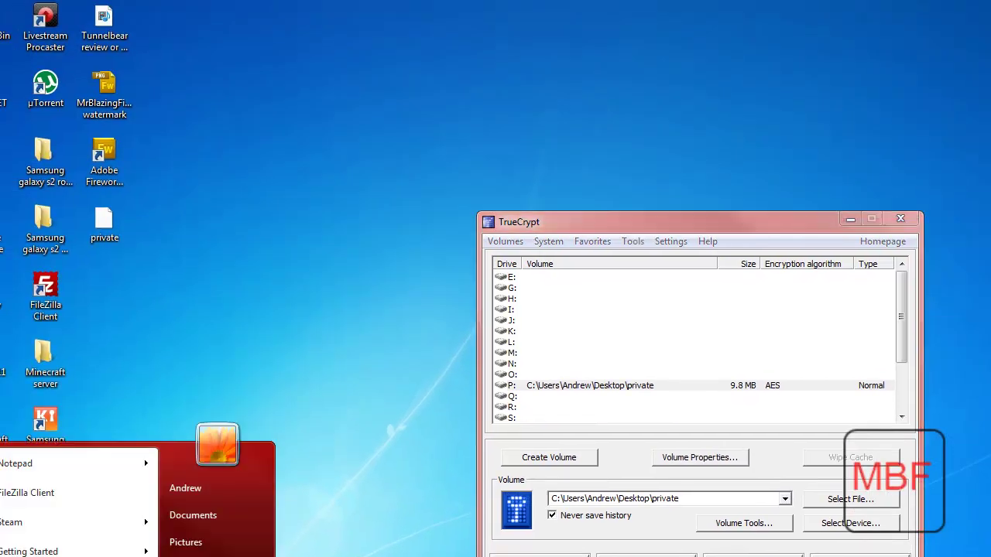
{"action": "key", "text": "super+e"}
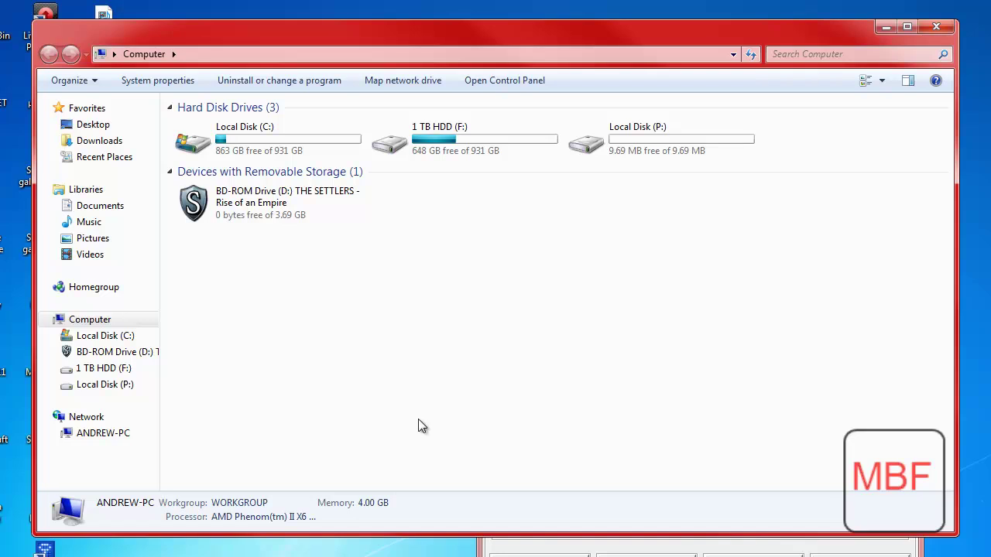
{"action": "double_click", "coordinate": [696, 130]}
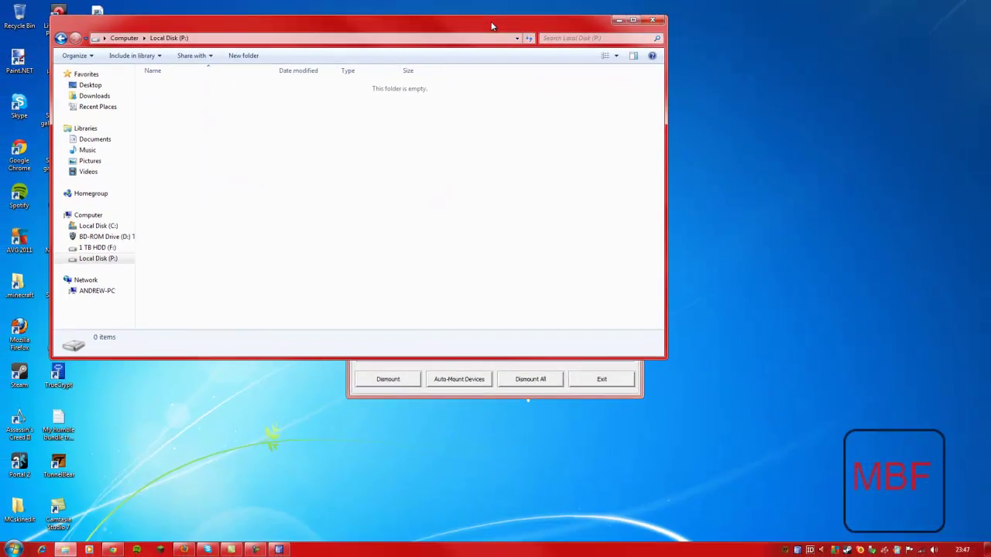
{"action": "left_click_drag", "start_coordinate": [491, 26], "coordinate": [604, 143]}
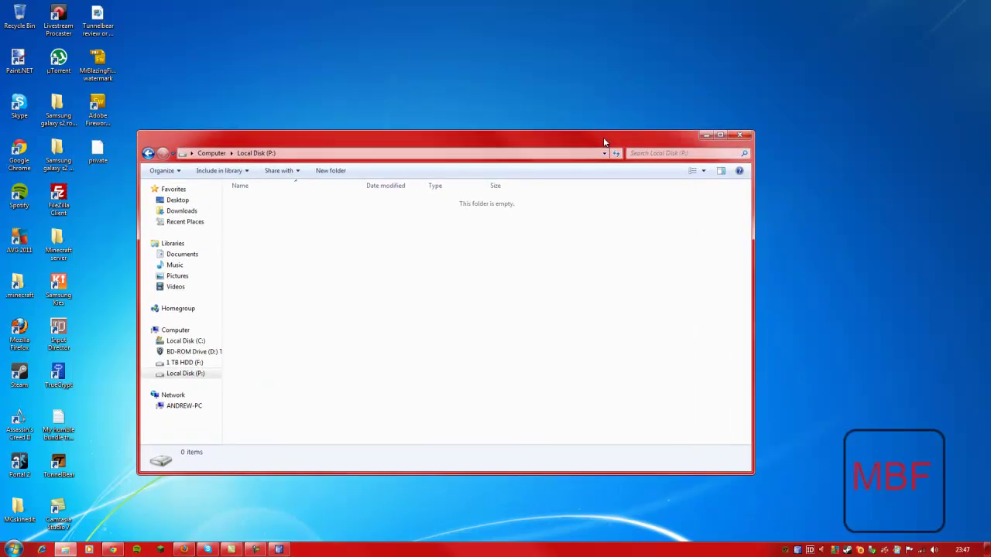
{"action": "left_click", "coordinate": [737, 136]}
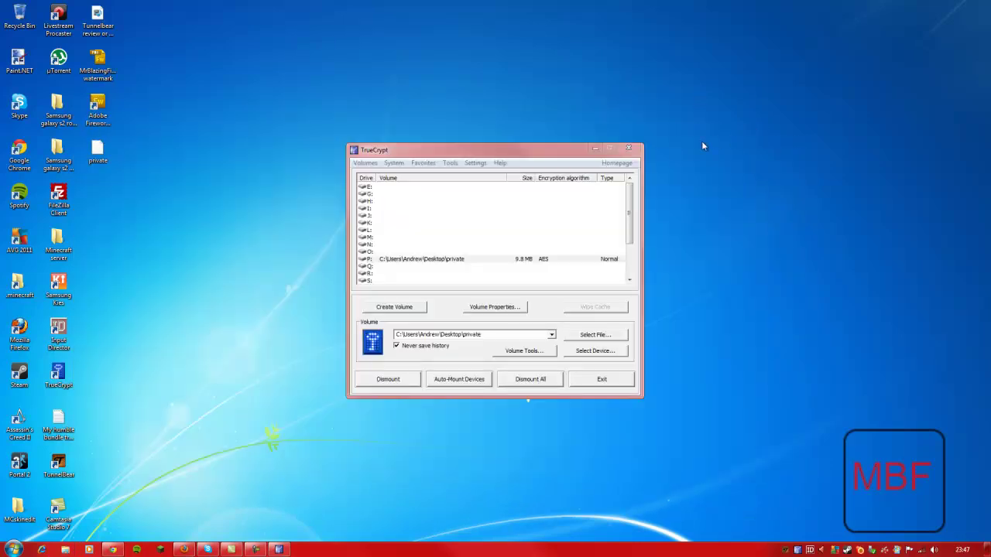
- Dismount P:, quit TrueCrypt, and permanently delete 'private' by emptying the Recycle Bin
{"action": "left_click", "coordinate": [408, 381]}
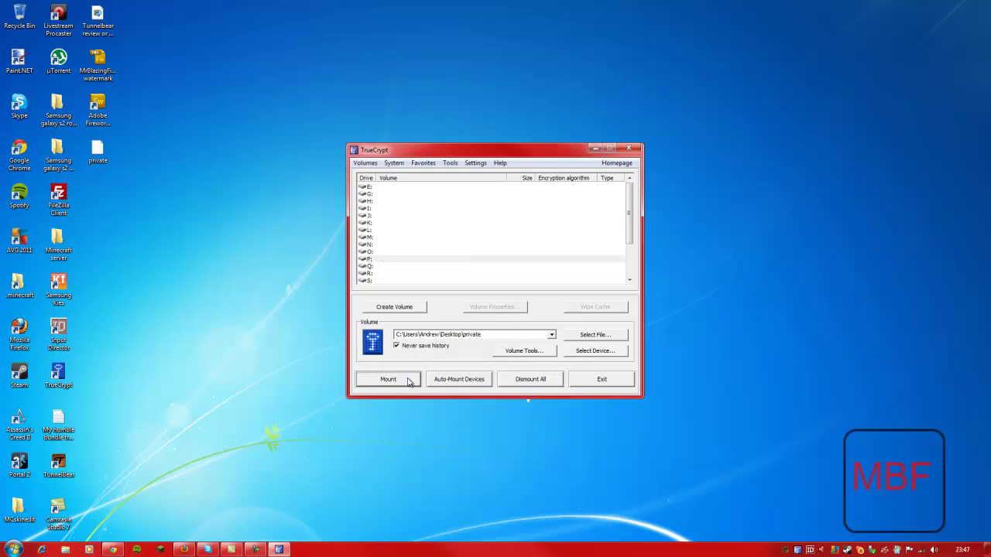
{"action": "left_click", "coordinate": [631, 148]}
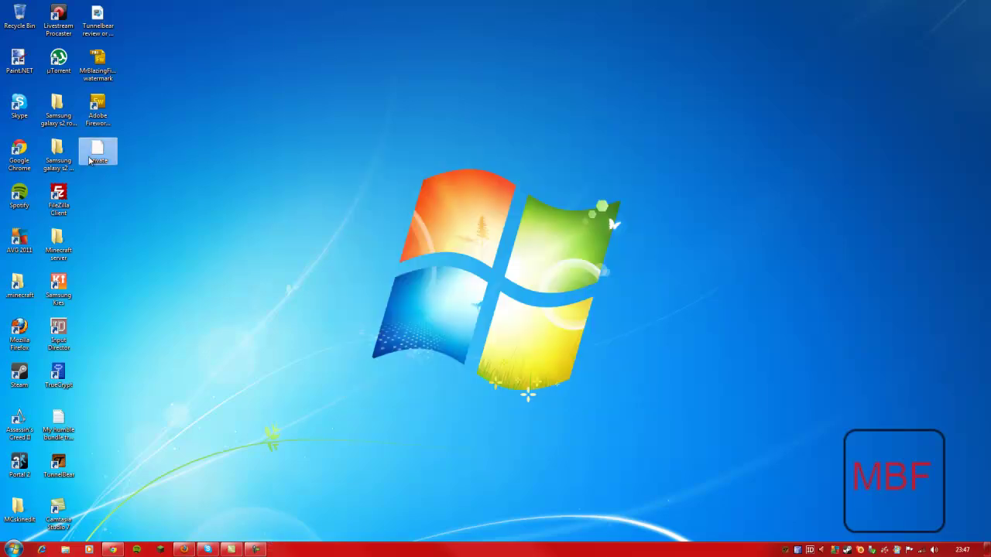
{"action": "key", "text": "Delete"}
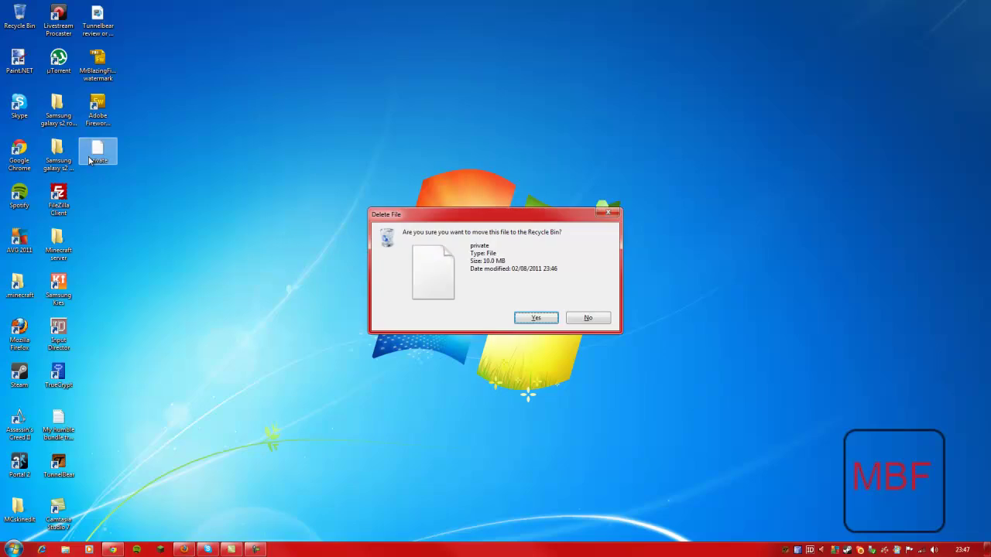
{"action": "key", "text": "Return"}
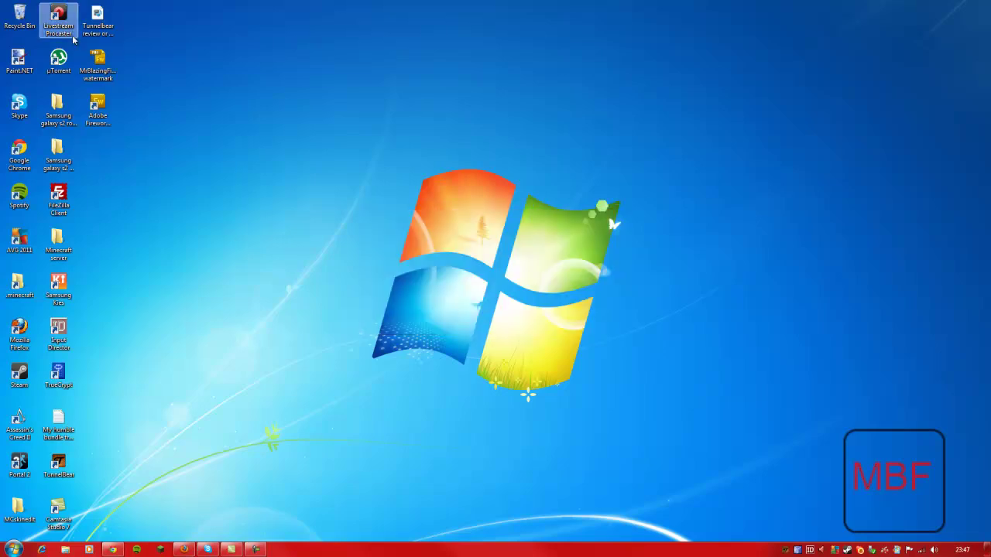
{"action": "right_click", "coordinate": [10, 11]}
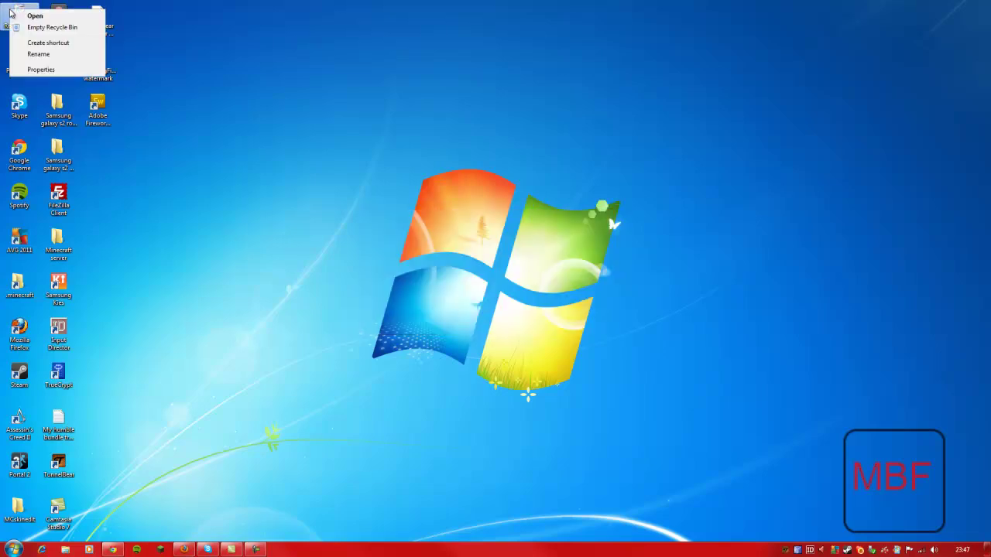
{"action": "left_click", "coordinate": [52, 27]}
{"action": "key", "text": "Return"}
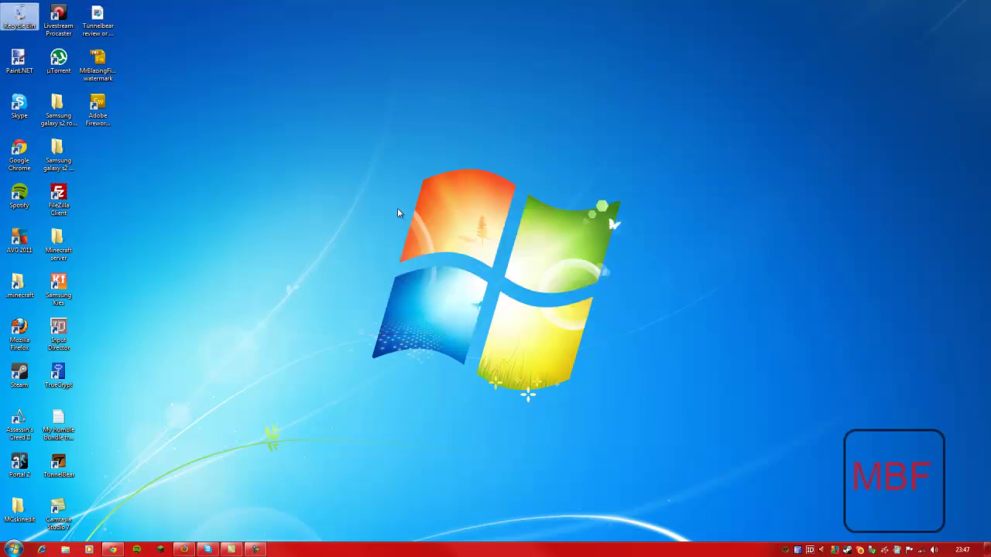